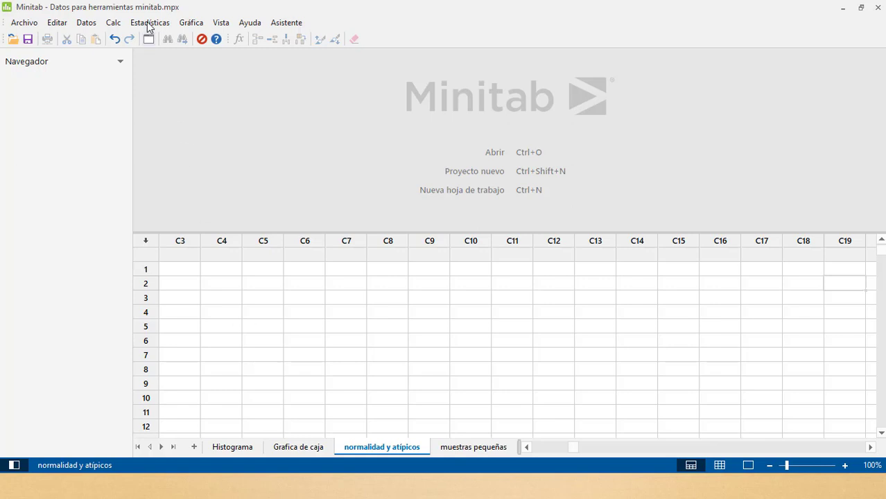
# Start a one-sample Z test for the mean using summarized data (Datos resumidos)
pyautogui.click(149, 24)
pyautogui.moveTo(156, 42)
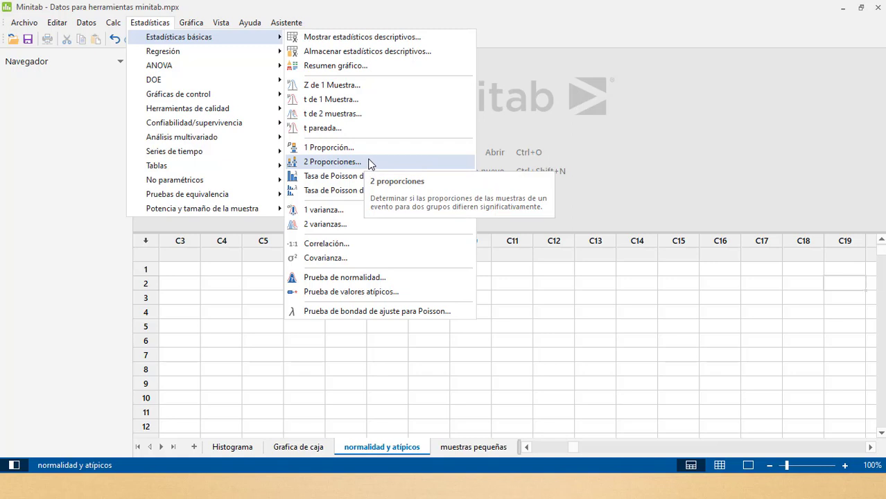
pyautogui.click(351, 85)
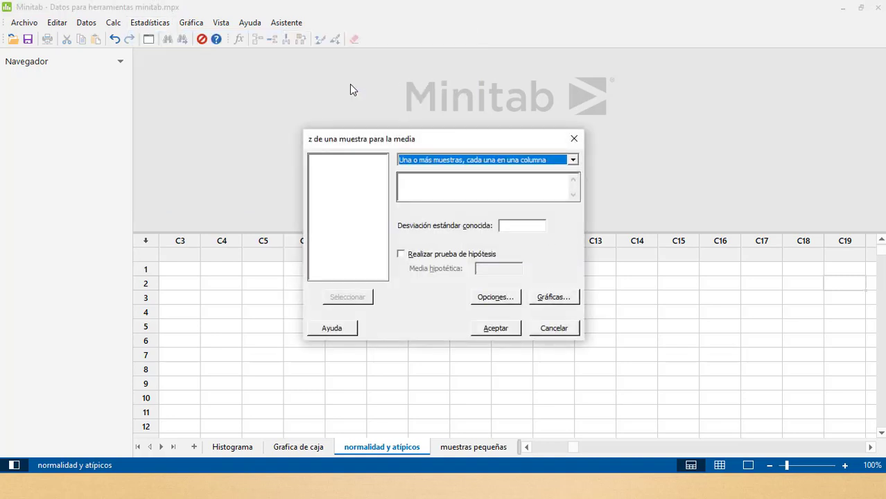
pyautogui.click(511, 164)
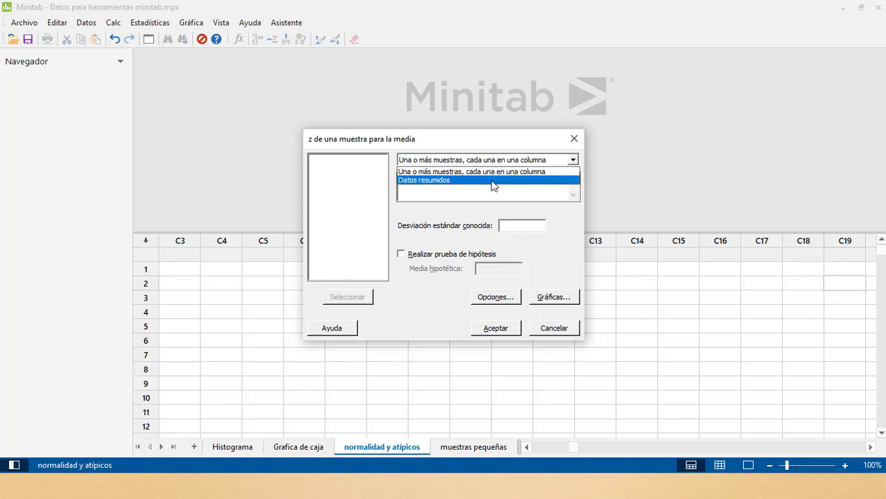
pyautogui.click(470, 181)
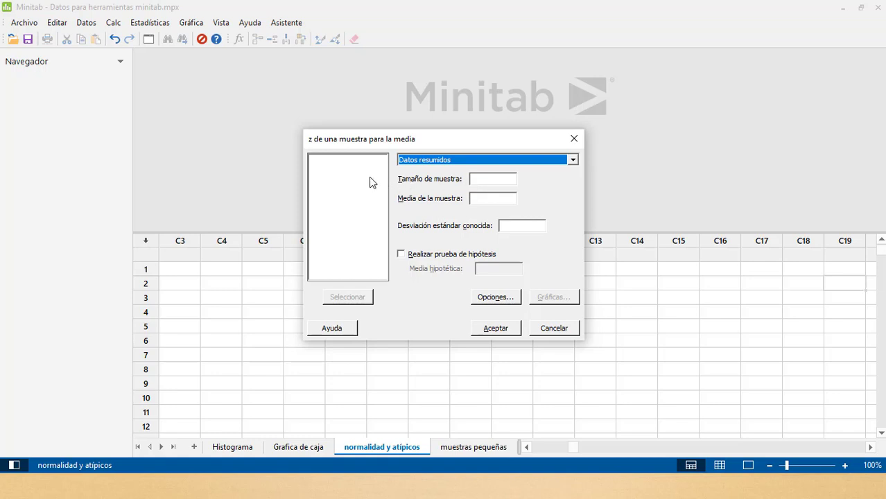
# Enter a sample size of 64, a sample mean of 27800 and a known standard deviation of 1000
pyautogui.click(483, 180)
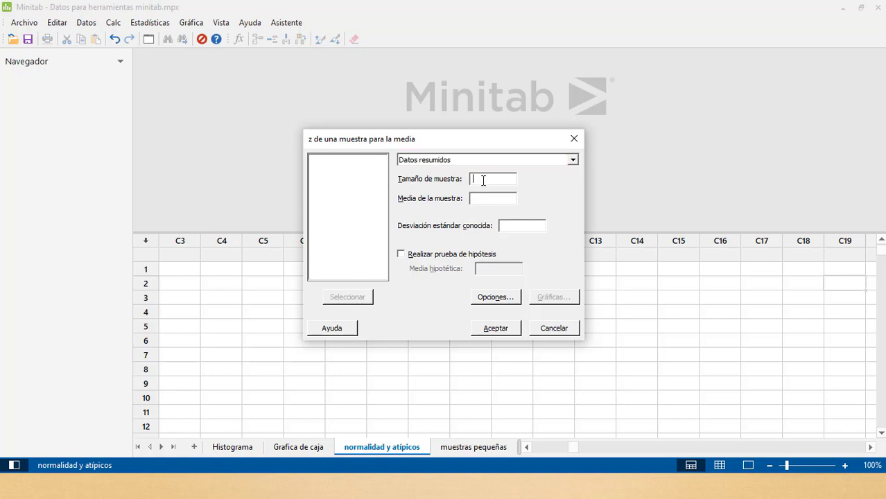
pyautogui.write('64')
pyautogui.click(484, 199)
pyautogui.write('27800')
pyautogui.hotkey('alt', 'Tab')
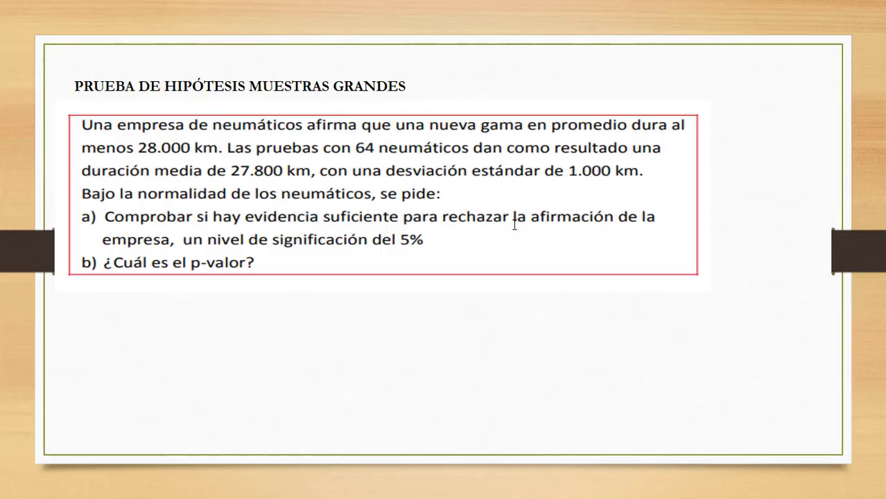
pyautogui.hotkey('alt', 'Tab')
pyautogui.write('1000')
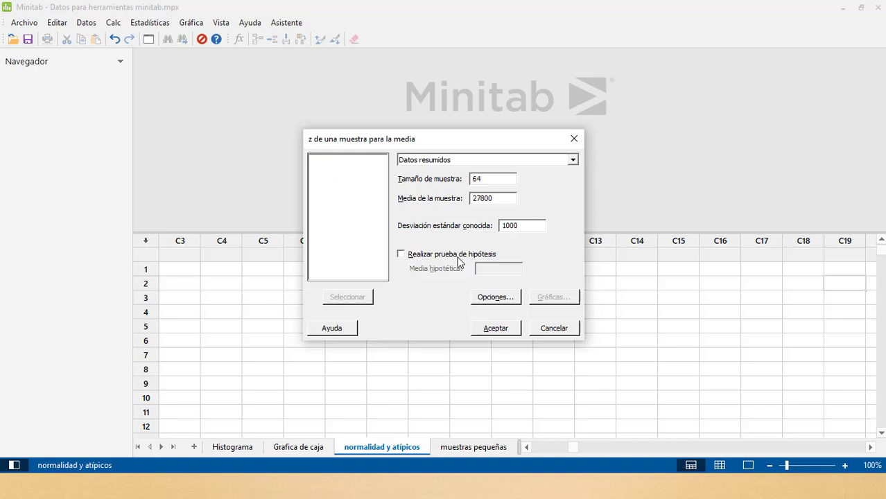
# Enable the hypothesis test and set the hypothetical mean to 28000
pyautogui.click(401, 255)
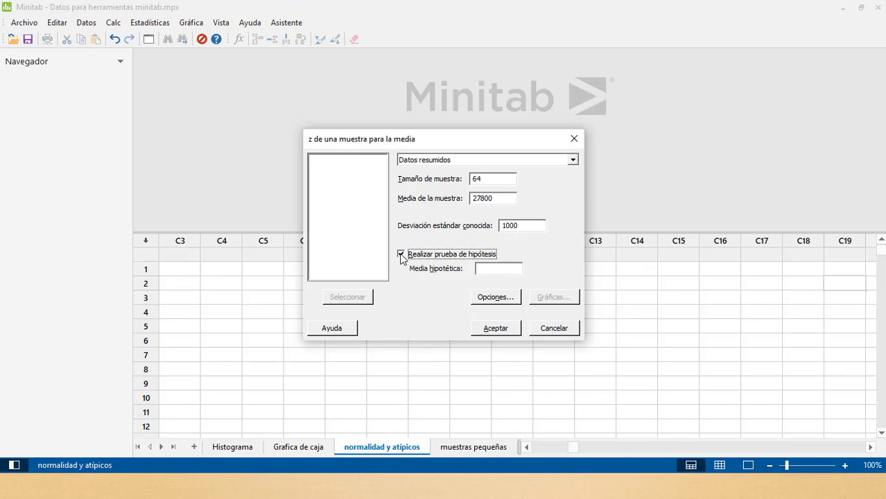
pyautogui.click(493, 269)
pyautogui.hotkey('alt', 'Tab')
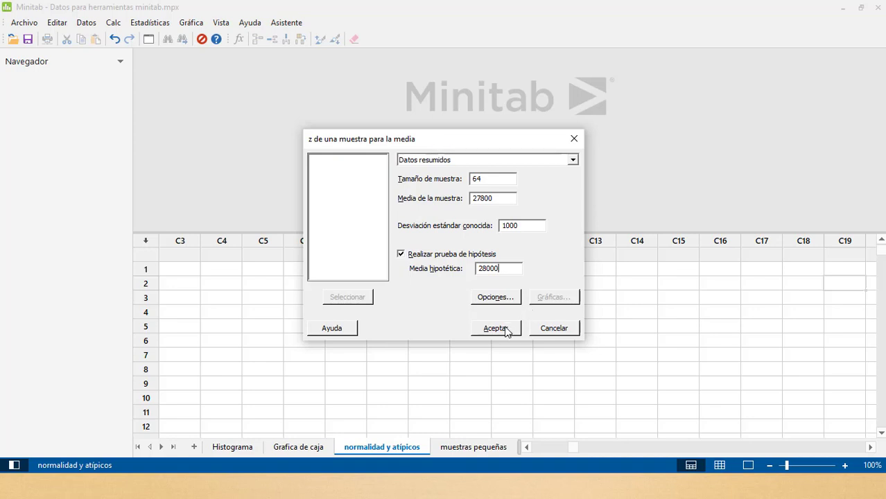
# Choose the alternative hypothesis Media ≠ media hipotética in the test options and run the Z test
pyautogui.click(500, 300)
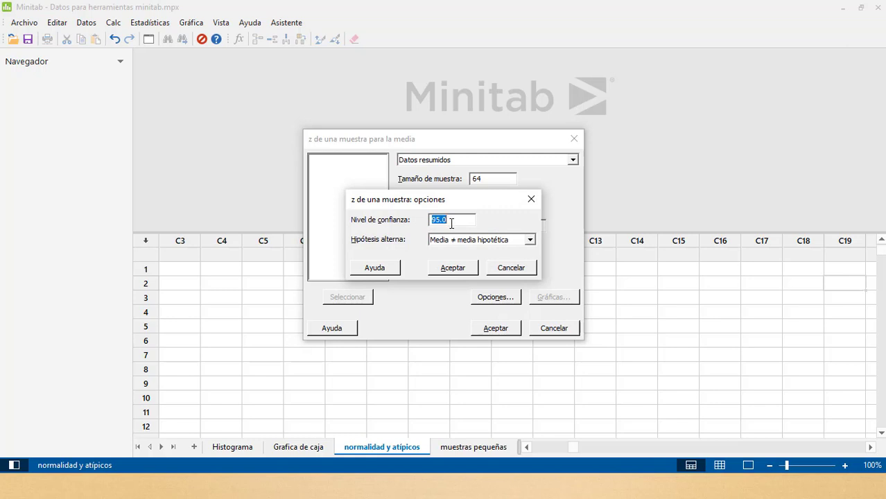
pyautogui.click(530, 240)
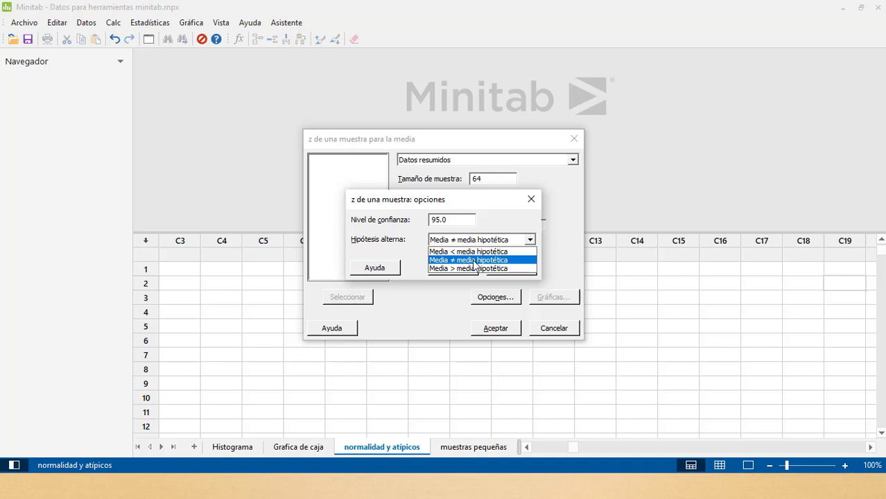
pyautogui.click(473, 260)
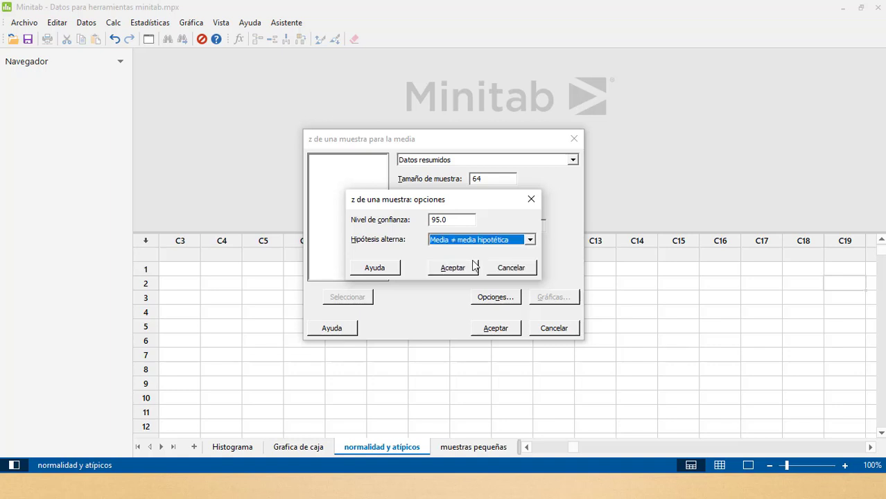
pyautogui.click(475, 266)
pyautogui.press('Return')
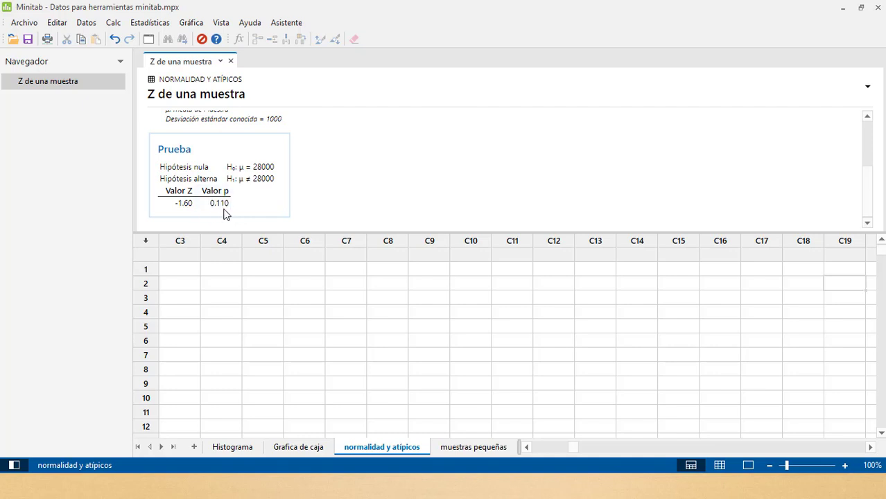
# Compare the Z test's p-value with the decision rules in Notepad, then review the tyre problem in the PowerPoint slide show
pyautogui.hotkey('alt', 'Tab')
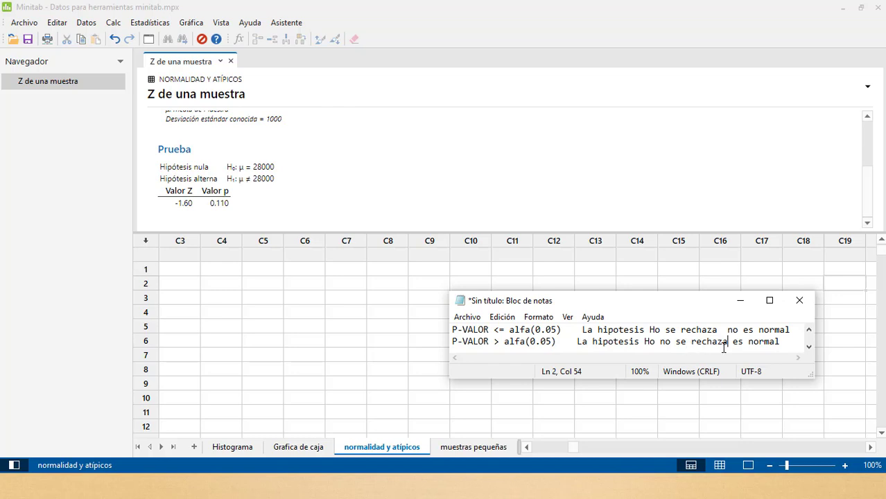
pyautogui.hotkey('alt', 'Tab')
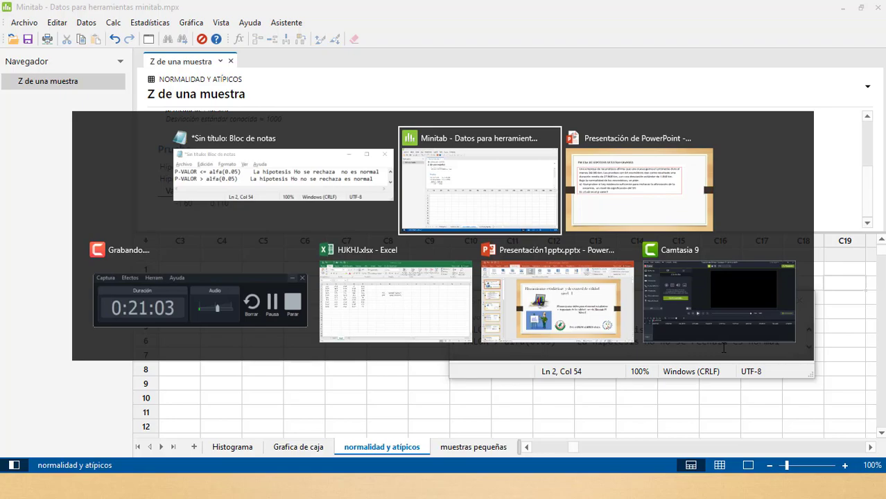
pyautogui.hotkey('alt', 'Tab')
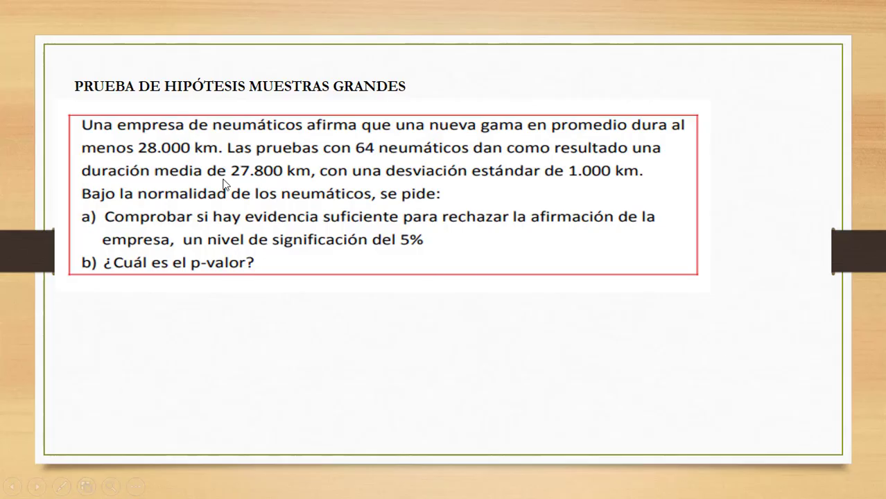
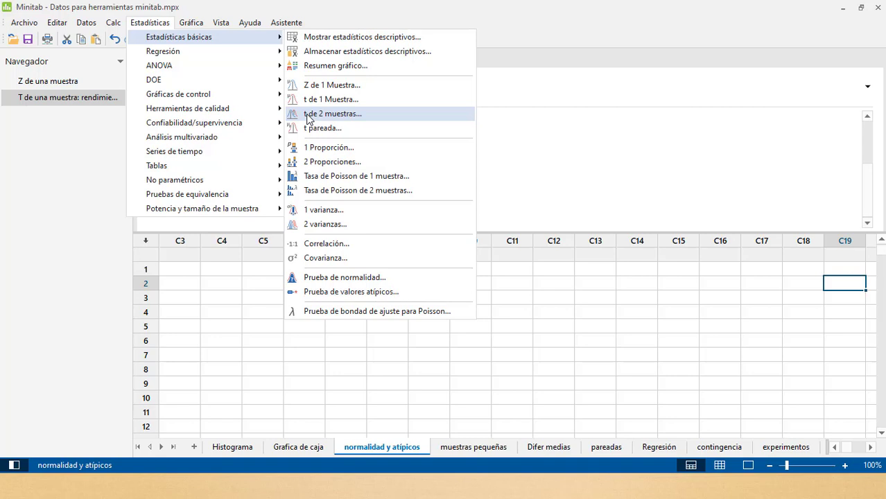
# Start a two-sample t test for the mean using summarized data (Datos resumidos)
pyautogui.click(309, 119)
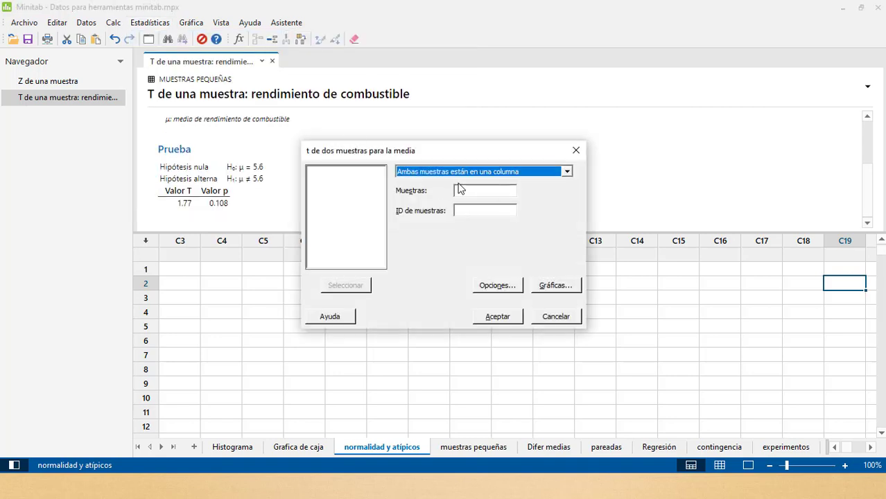
pyautogui.click(505, 173)
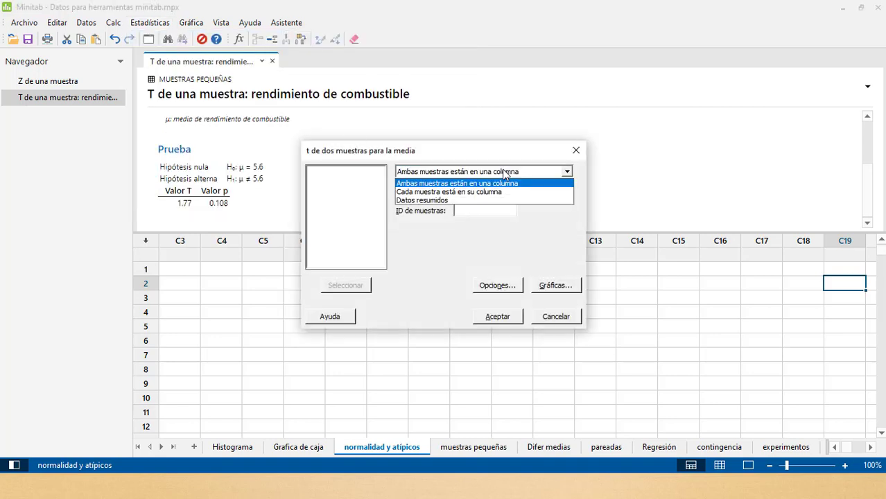
pyautogui.click(445, 201)
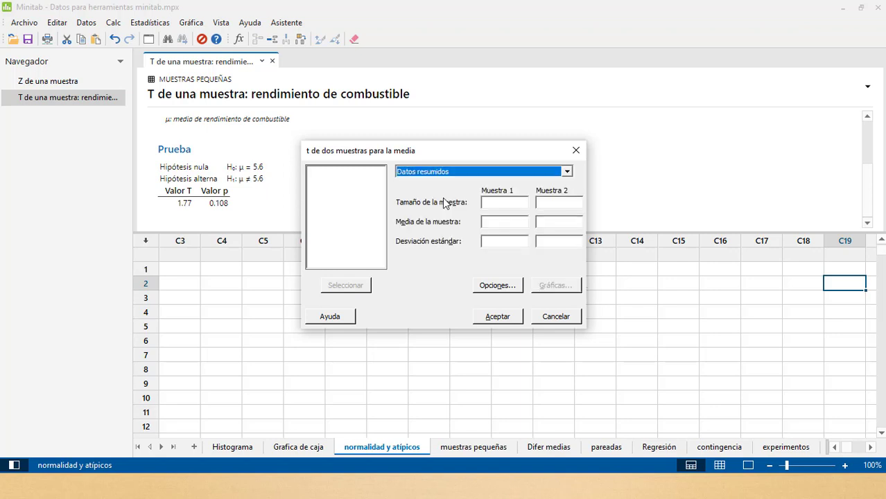
# Enter the sample sizes from the supermarket problem slide: 49 for sample 1 and 72 for sample 2
pyautogui.click(491, 204)
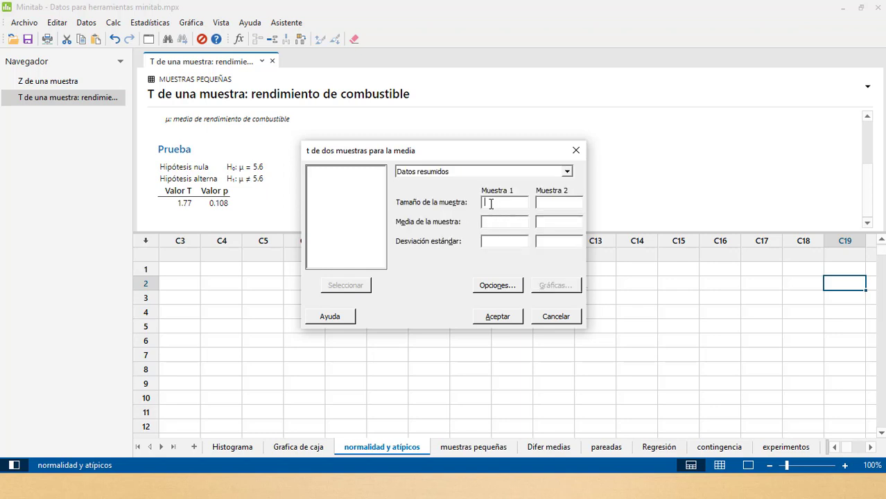
pyautogui.hotkey('alt', 'Tab')
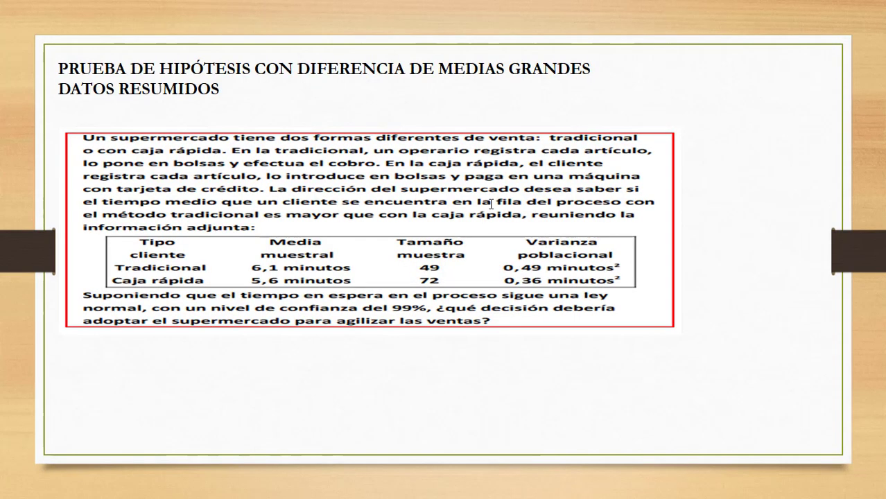
pyautogui.hotkey('alt', 'Tab')
pyautogui.write('49')
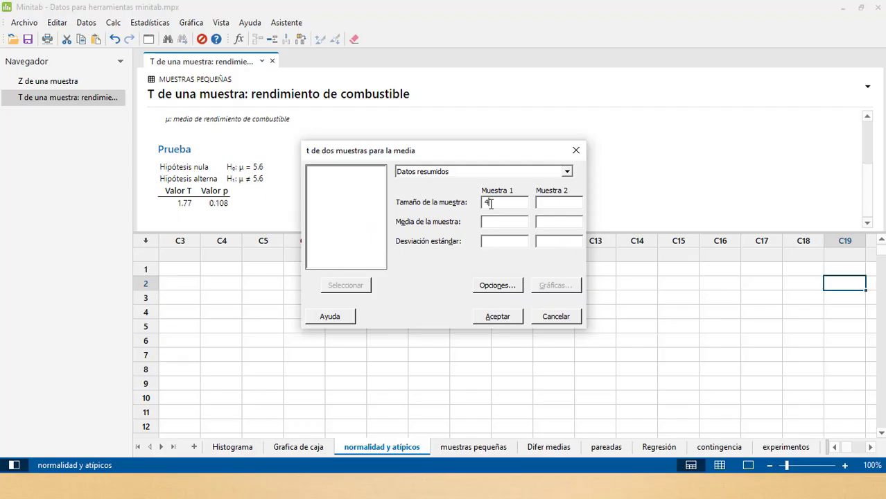
pyautogui.click(545, 203)
pyautogui.write('72')
# Enter the sample means from the slide: 6.1 for sample 1 and 5.6 for sample 2
pyautogui.click(510, 223)
pyautogui.hotkey('alt', 'Tab')
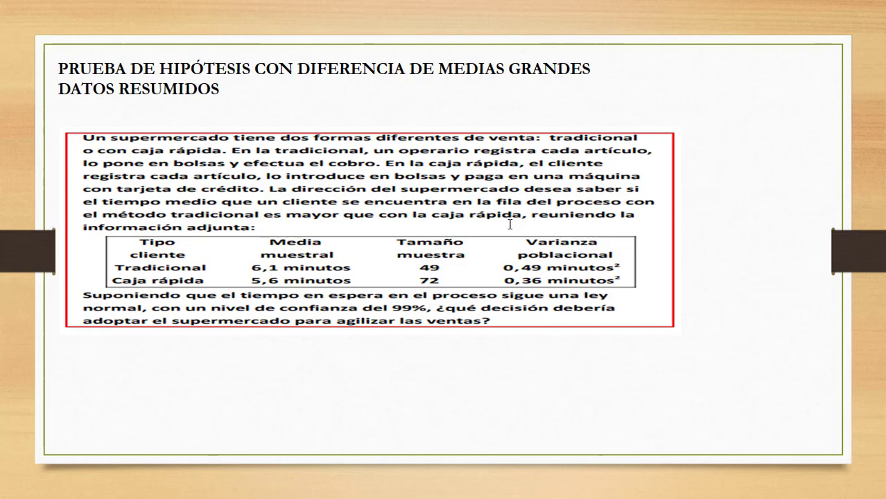
pyautogui.hotkey('alt', 'Tab')
pyautogui.write('6.1')
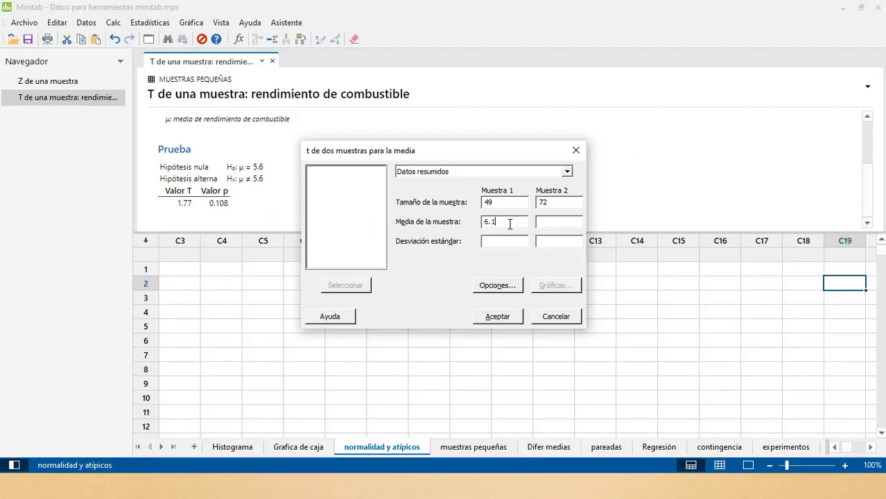
pyautogui.click(555, 226)
pyautogui.write('5.6')
# Fill in the standard deviations with the slide's values: 0.49 for sample 1 and 0.36 for sample 2
pyautogui.hotkey('alt', 'Tab')
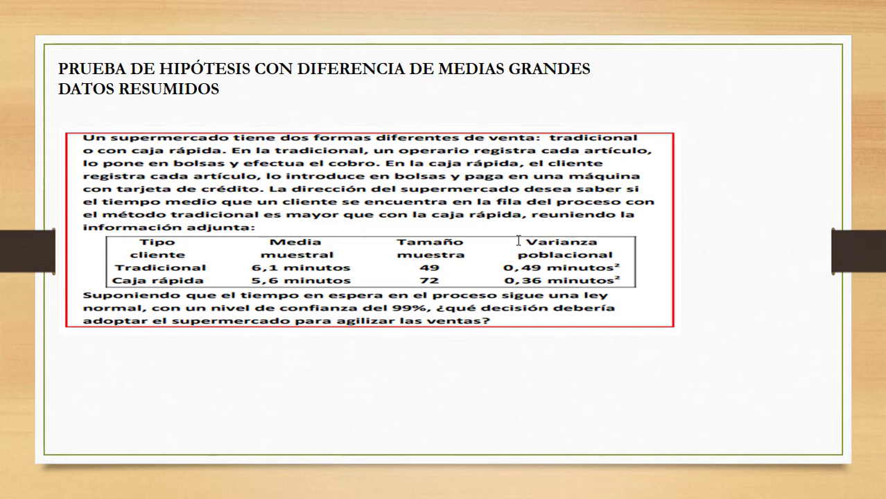
pyautogui.hotkey('alt', 'Tab')
pyautogui.write('0.49')
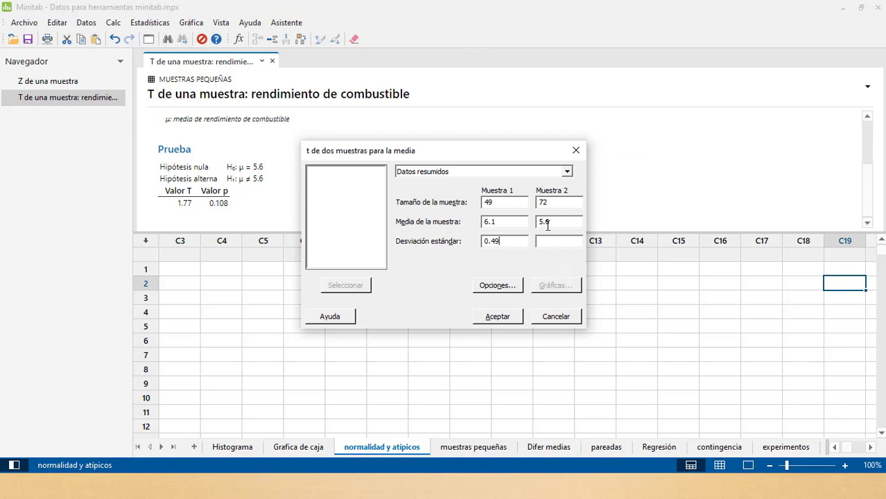
pyautogui.click(548, 239)
pyautogui.write('0.36')
# Set the test's confidence level to 99.0 and its alternative hypothesis to Diferencia > diferencia hipotética
pyautogui.click(488, 286)
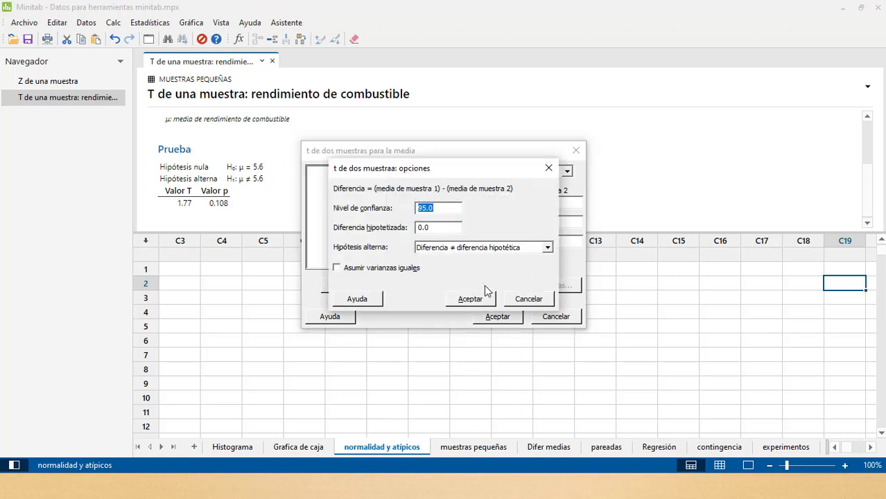
pyautogui.moveTo(442, 211); pyautogui.dragTo(411, 209)
pyautogui.write('99.0')
pyautogui.click(480, 250)
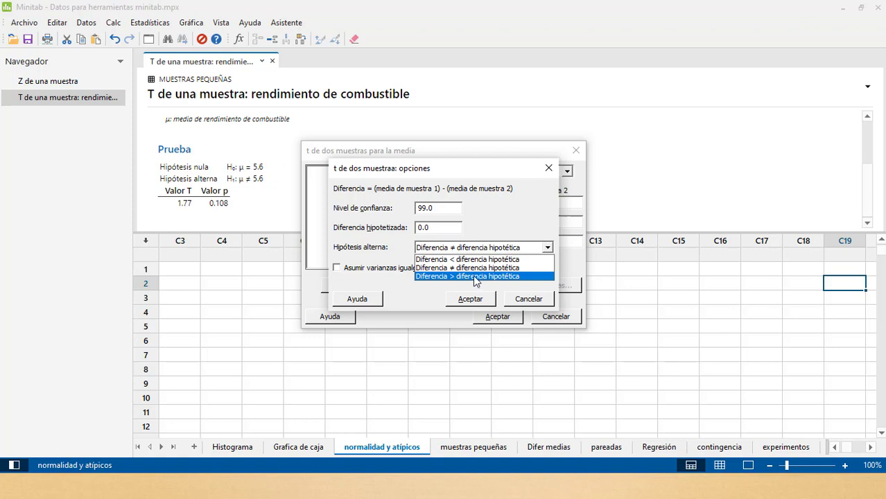
pyautogui.click(476, 277)
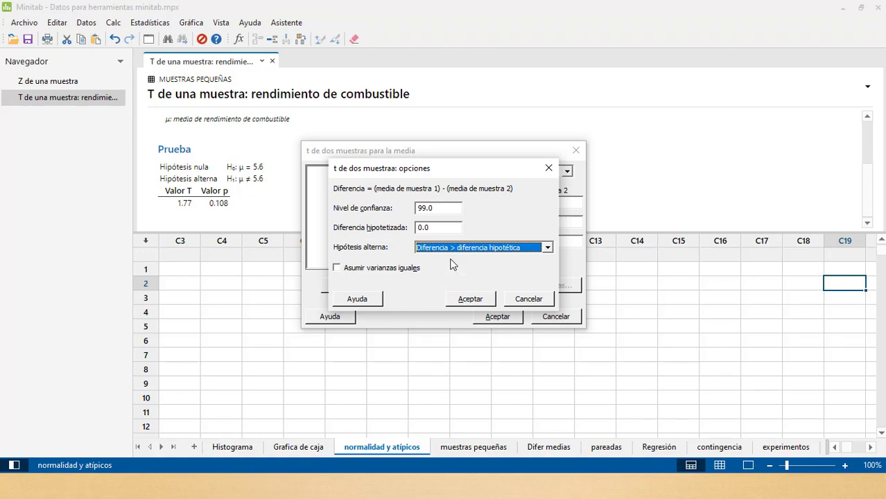
pyautogui.click(470, 303)
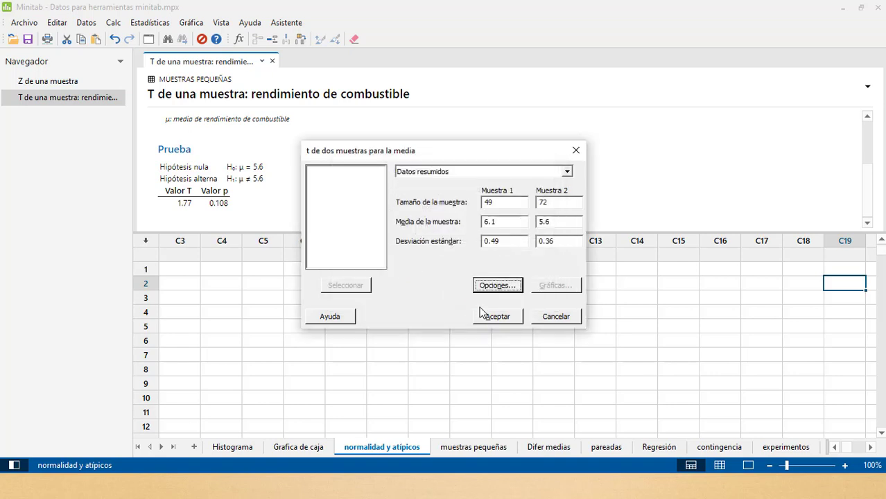
# Run the two-sample t test and examine its hypotheses and p-value in the output
pyautogui.click(494, 316)
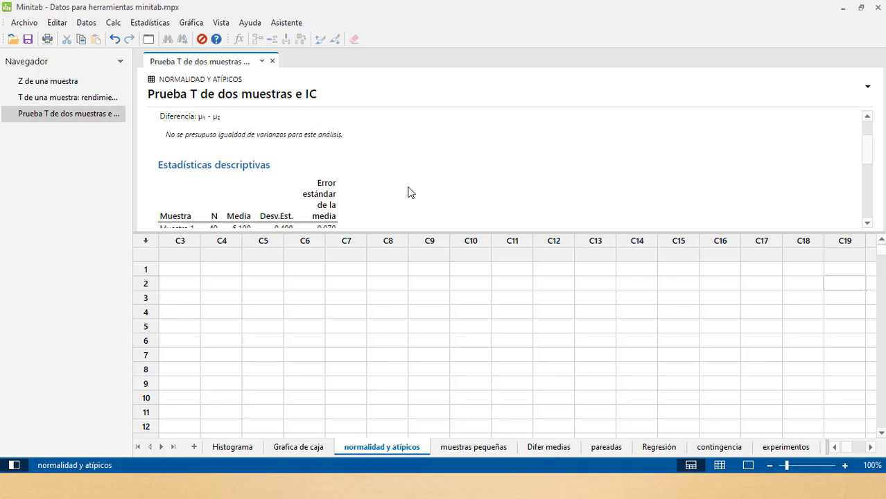
pyautogui.scroll(-5, 409, 192)
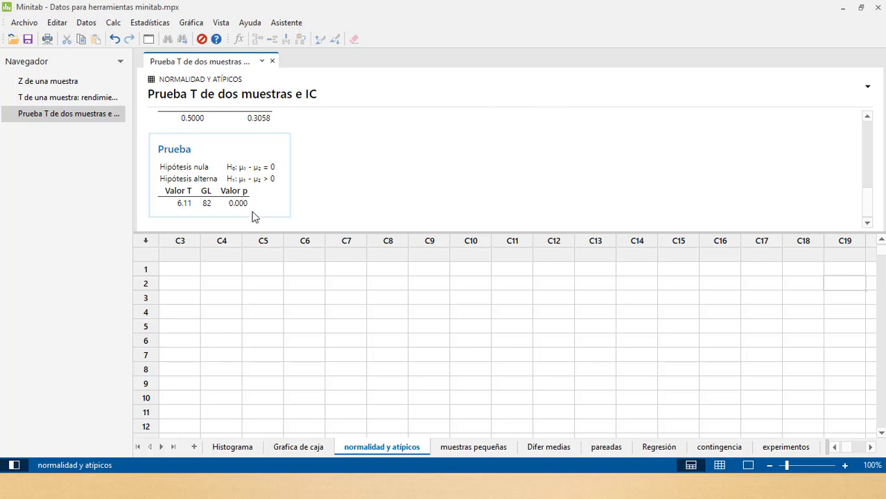
# Review the micrometer problem in the PowerPoint slide show, then return to Minitab and display the Difer medias worksheet
pyautogui.hotkey('alt', 'Tab')
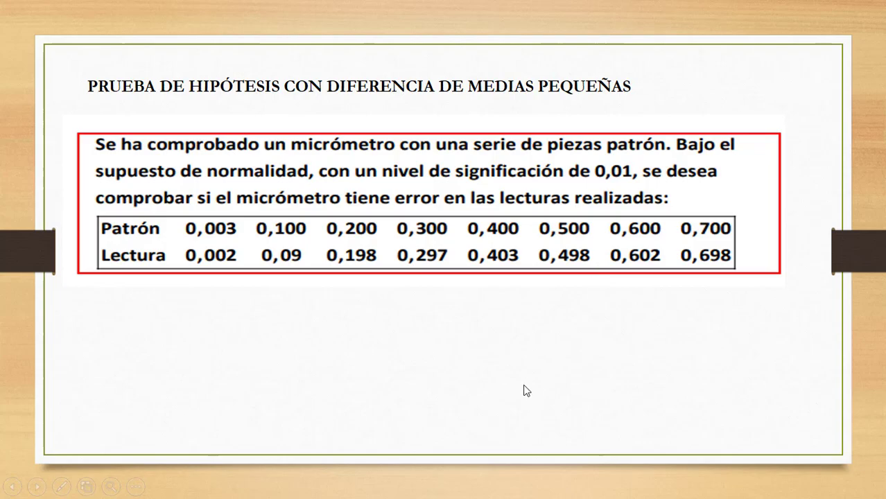
pyautogui.hotkey('alt', 'Tab')
pyautogui.click(352, 337)
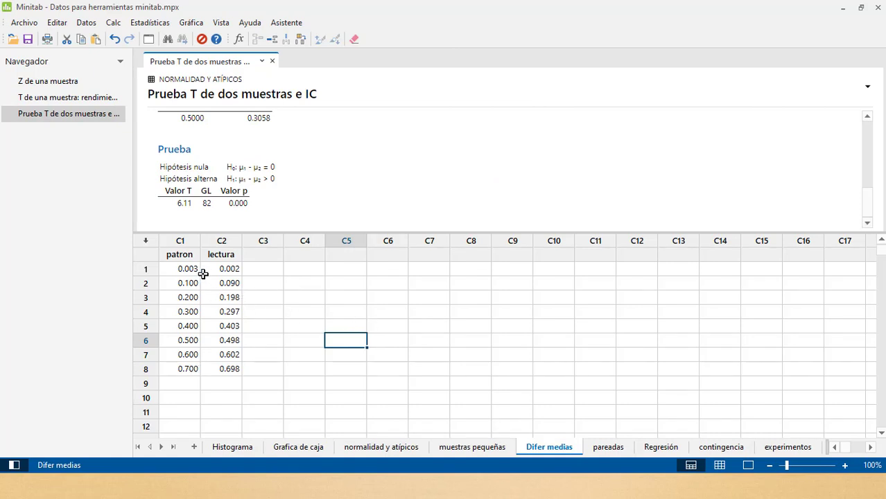
# Recheck the micrometer problem in the PowerPoint slide show and set up Minitab's two-sample t test with separate sample columns: patron as sample 1, lectura as sample 2
pyautogui.hotkey('alt', 'Tab')
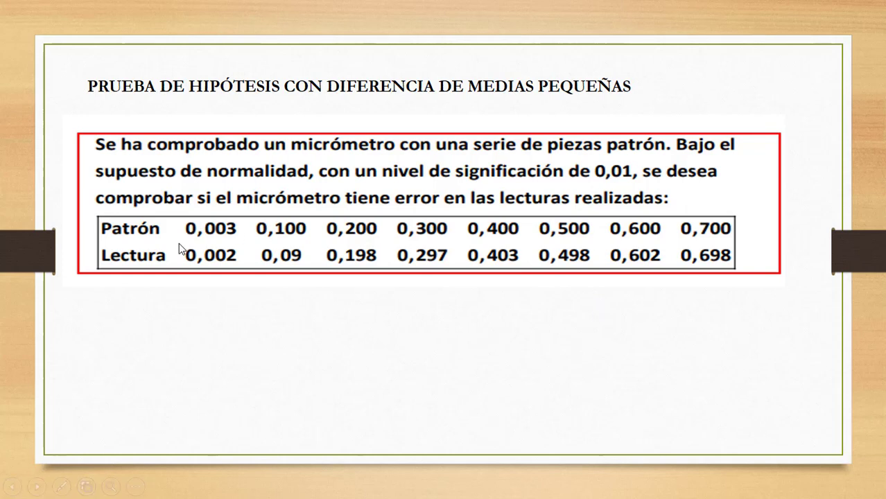
pyautogui.hotkey('alt', 'Tab')
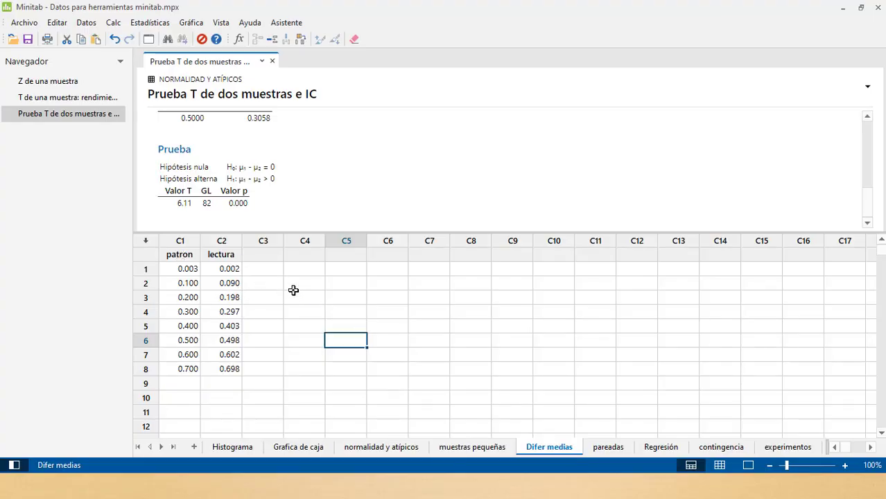
pyautogui.click(161, 24)
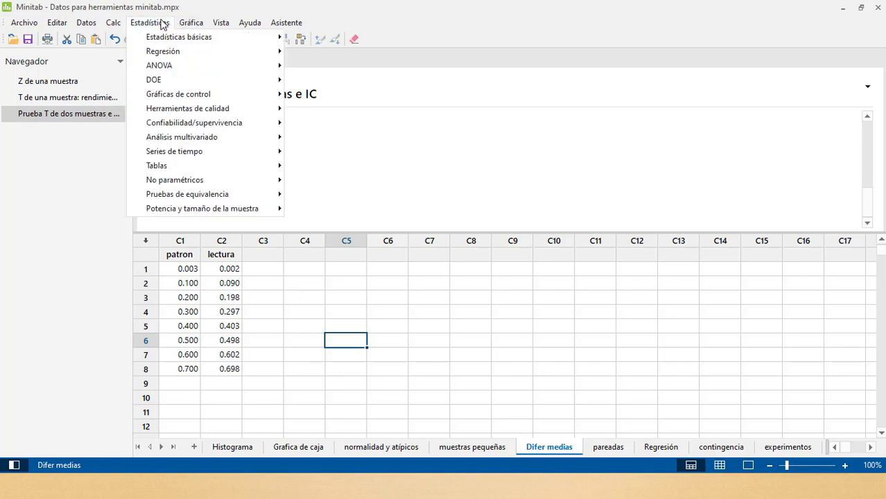
pyautogui.moveTo(163, 36)
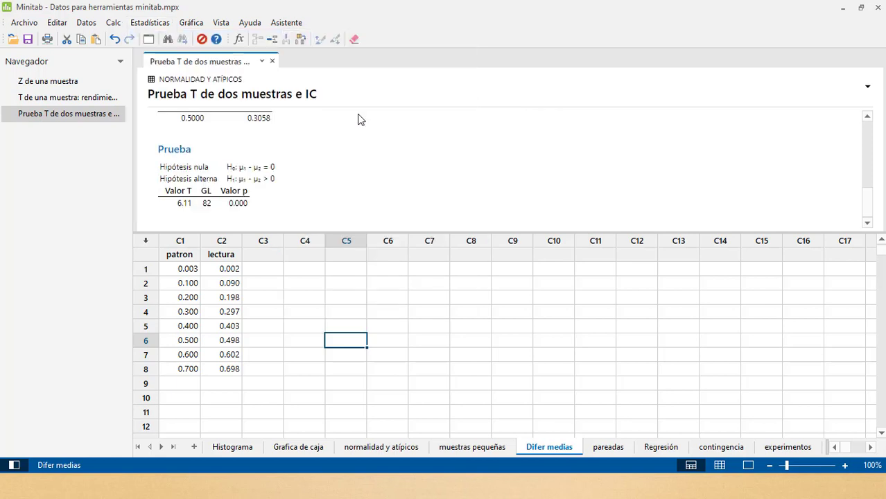
pyautogui.click(360, 116)
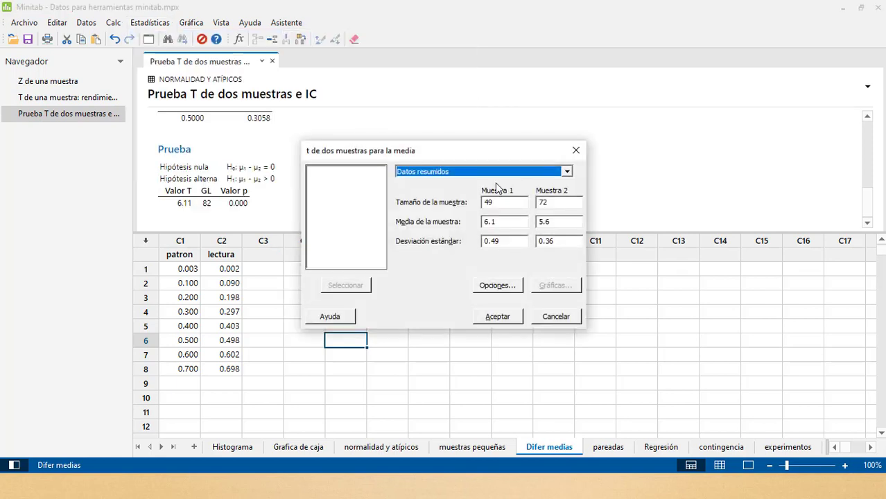
pyautogui.click(548, 173)
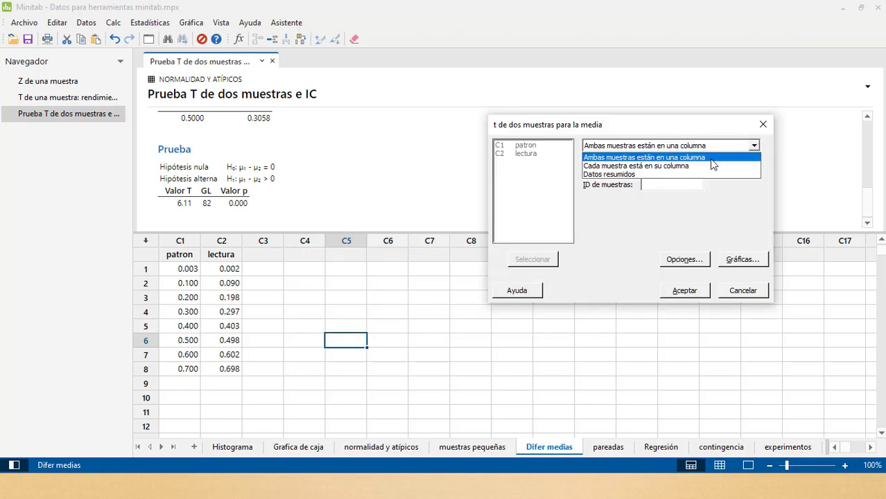
pyautogui.click(647, 167)
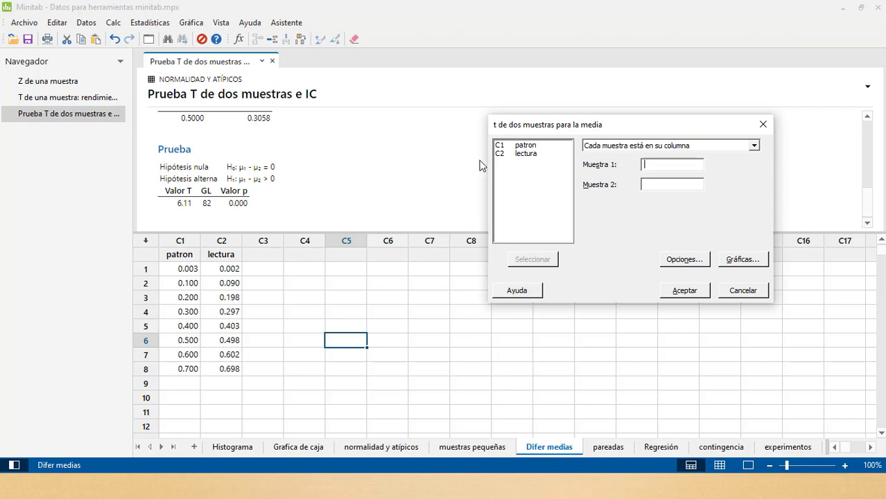
pyautogui.doubleClick(531, 147)
pyautogui.doubleClick(531, 154)
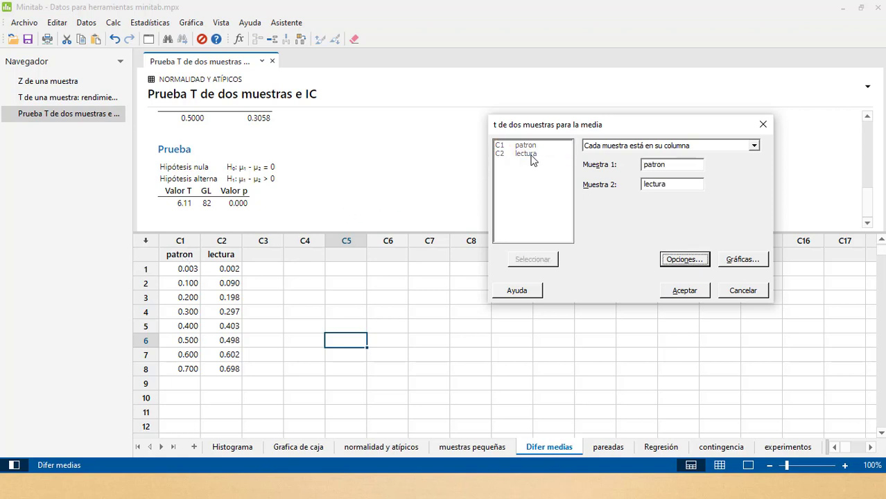
# Set the test's alternative hypothesis to Diferencia ≠ diferencia hipotética and have it assume equal variances
pyautogui.click(690, 262)
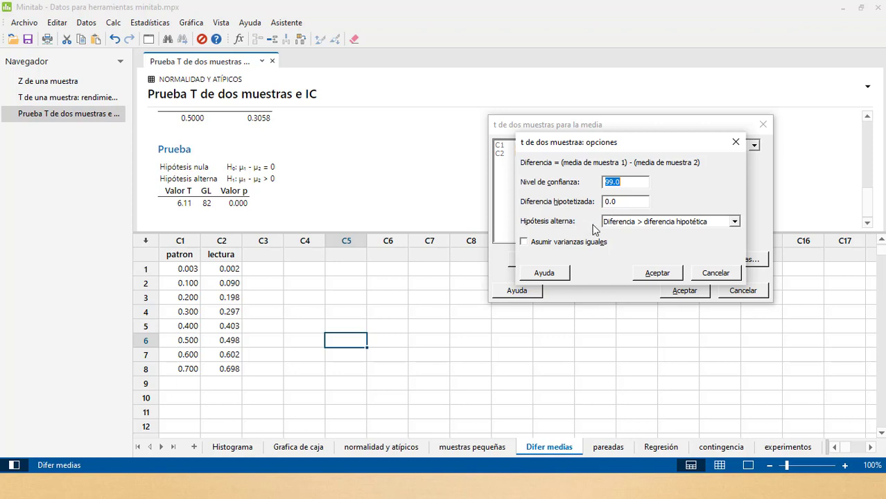
pyautogui.click(734, 223)
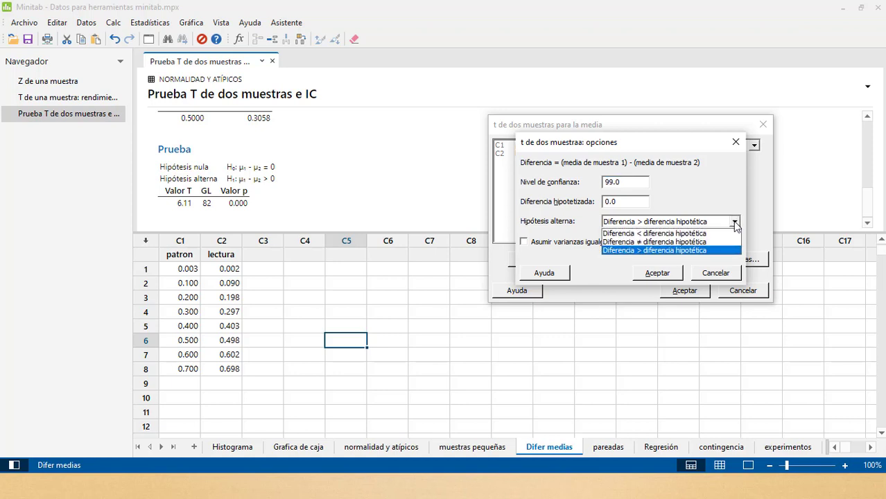
pyautogui.click(660, 242)
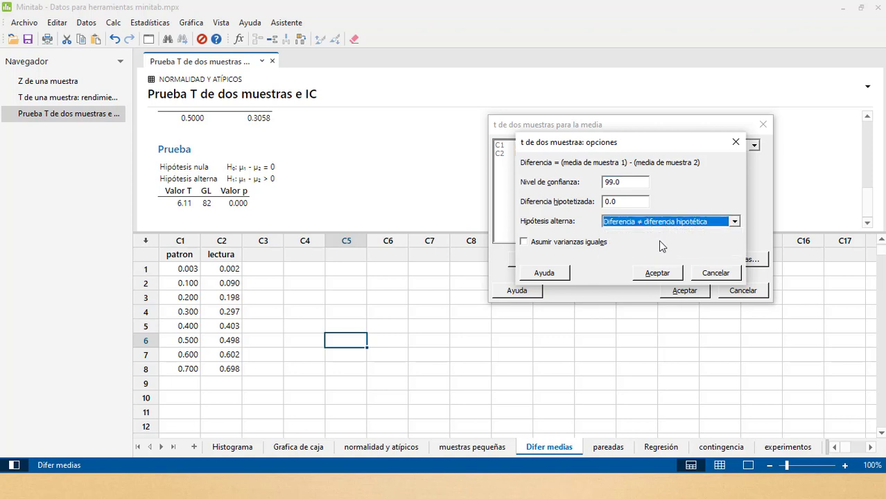
pyautogui.click(524, 242)
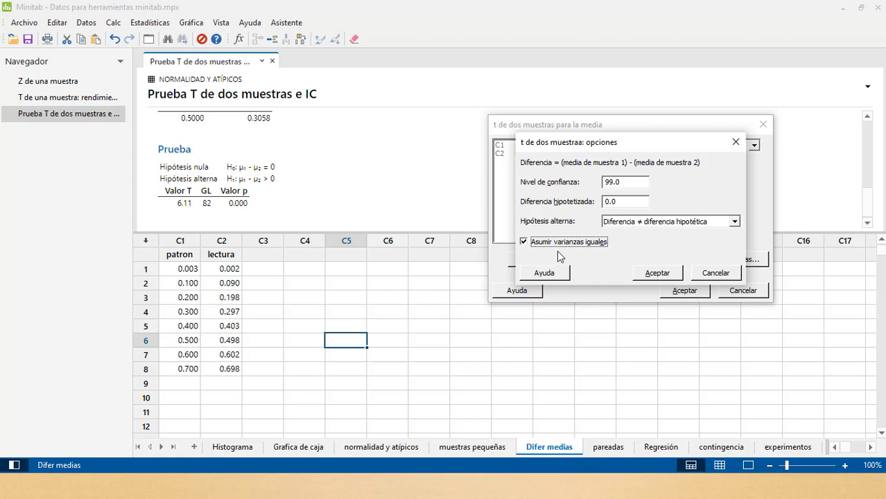
pyautogui.click(655, 275)
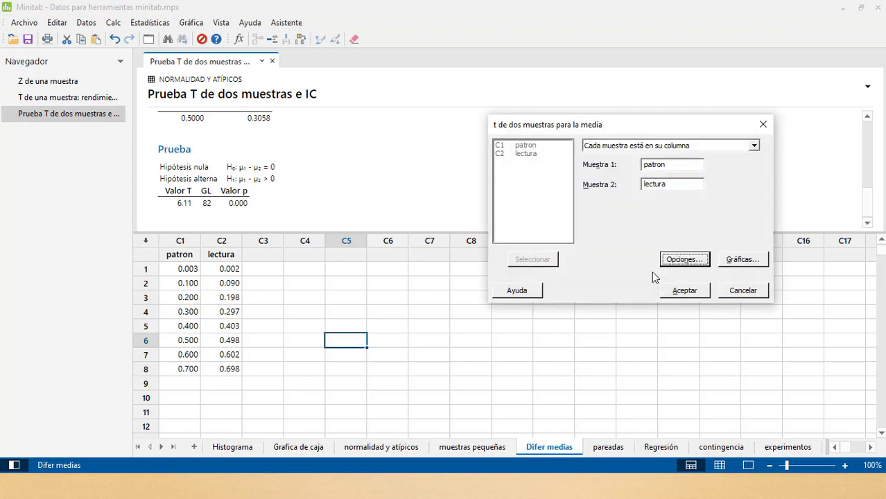
# Run the two-sample t test on patron and lectura and examine the difference estimate, hypotheses and p-value in the output
pyautogui.click(693, 291)
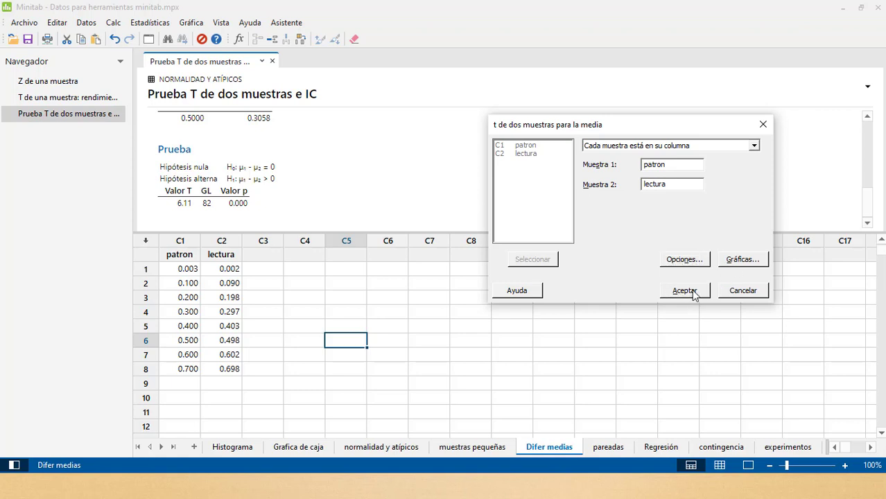
pyautogui.scroll(-3, 419, 197)
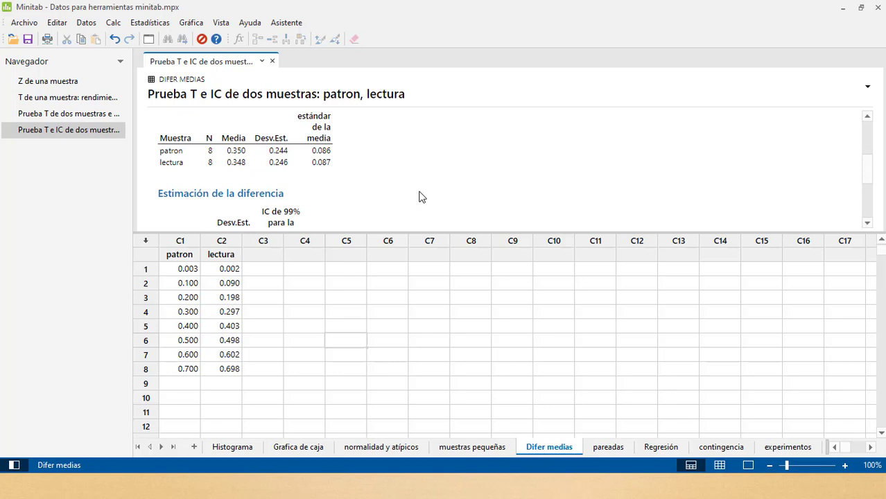
pyautogui.scroll(-3, 419, 197)
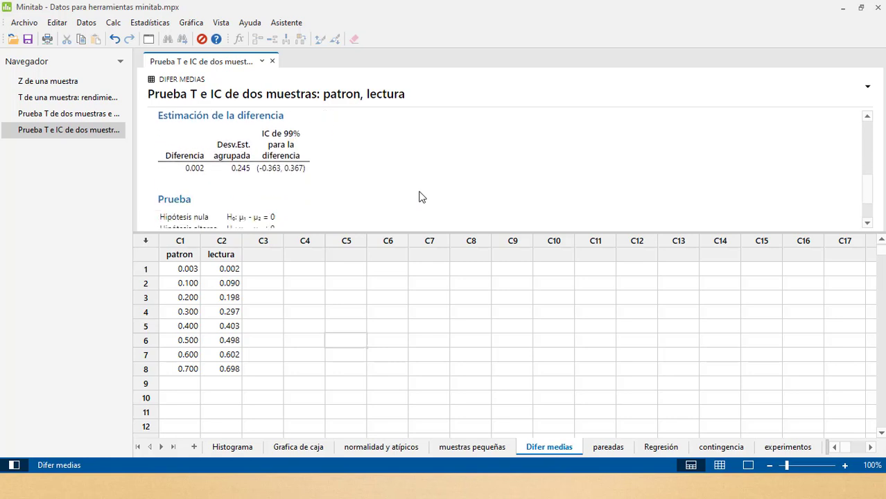
pyautogui.scroll(-2, 419, 197)
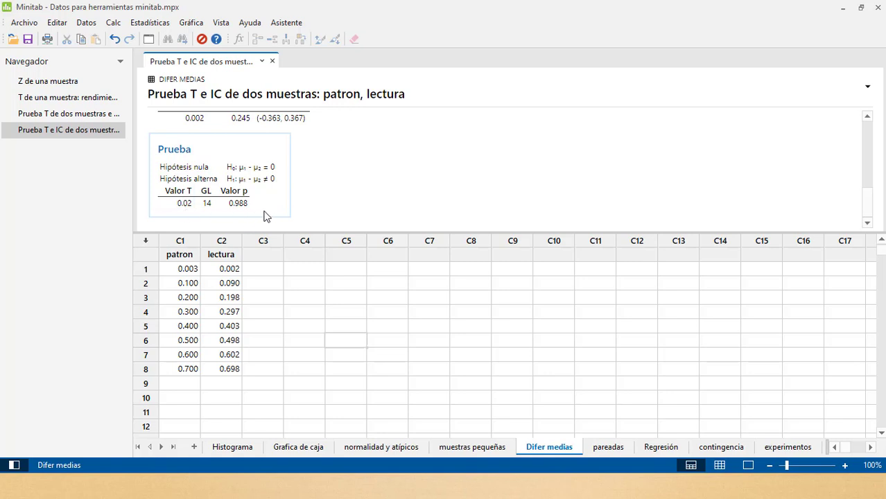
# Switch to the PowerPoint slide show and advance to the paired-samples problem on tobacco consumption and platelet aggregation
pyautogui.hotkey('alt', 'Tab')
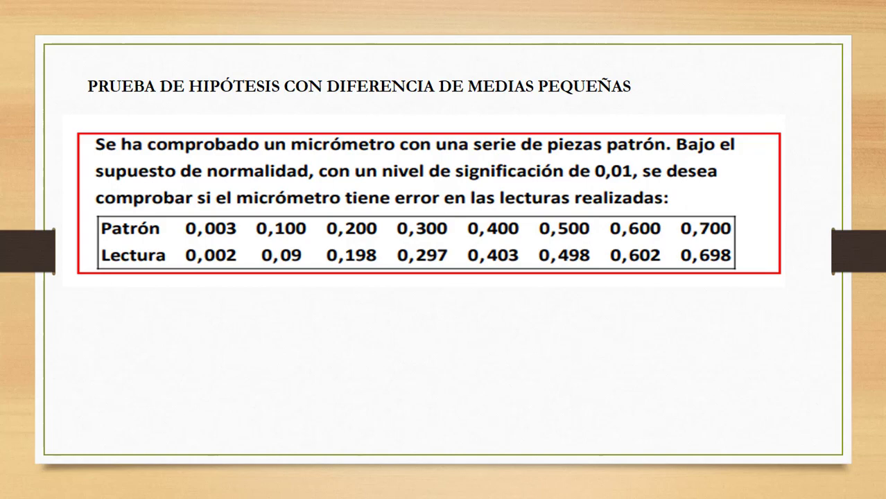
pyautogui.press('Right')
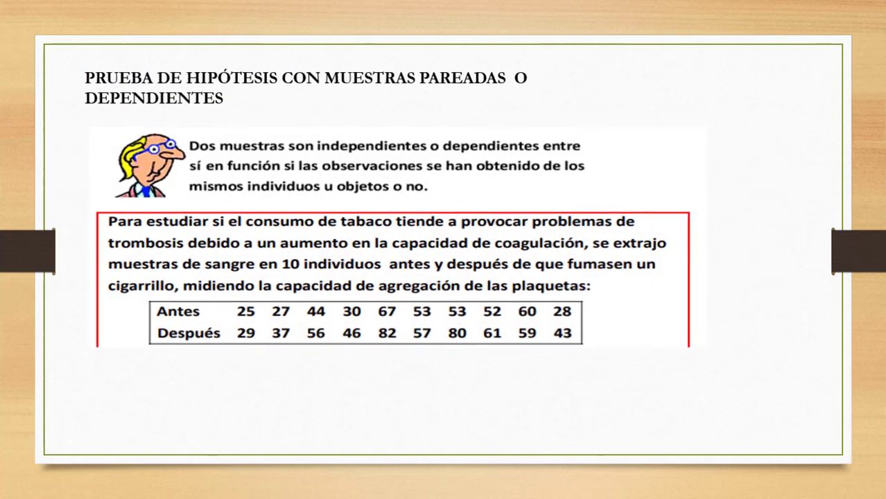